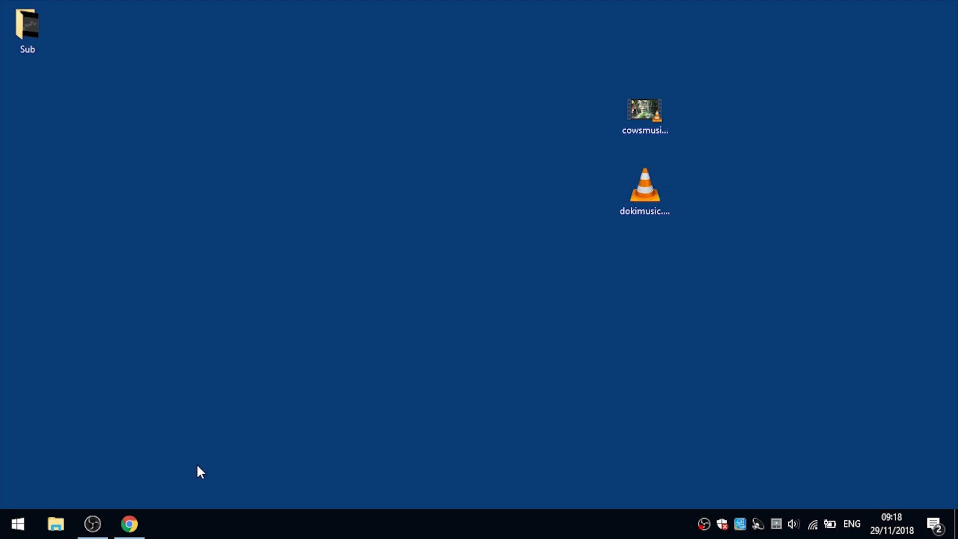
- Browse to audacityteam.org in Chrome and reach the Windows download page
click(148, 514)
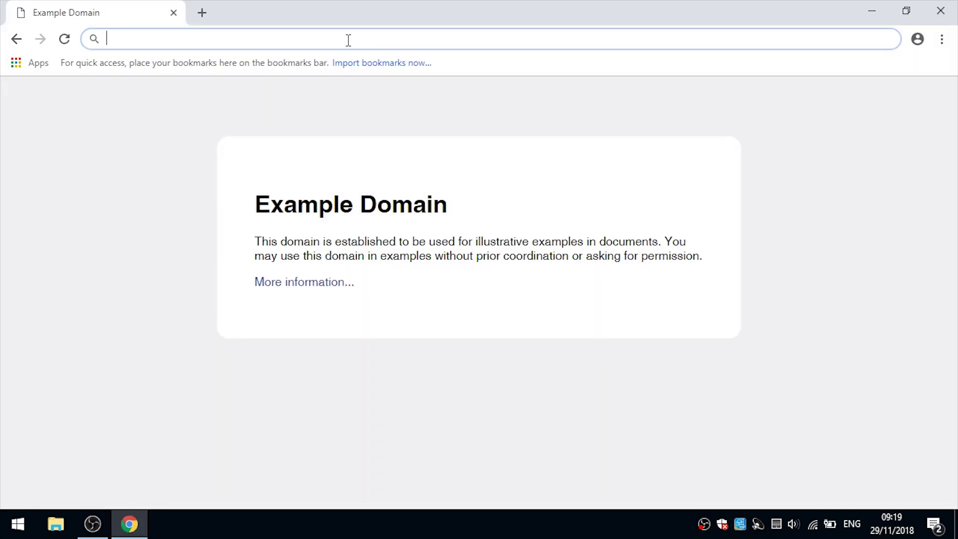
text(audacitytea)
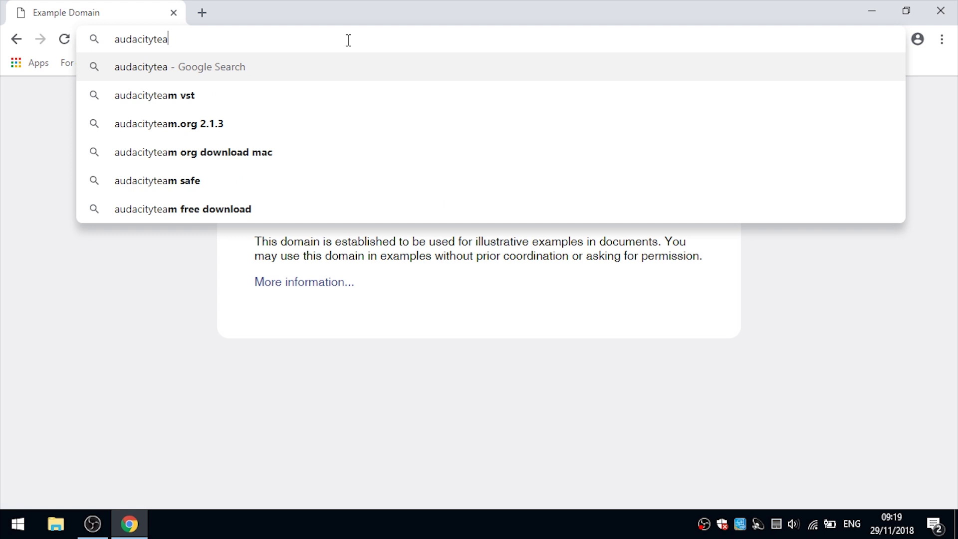
text(m.org)
key(Return)
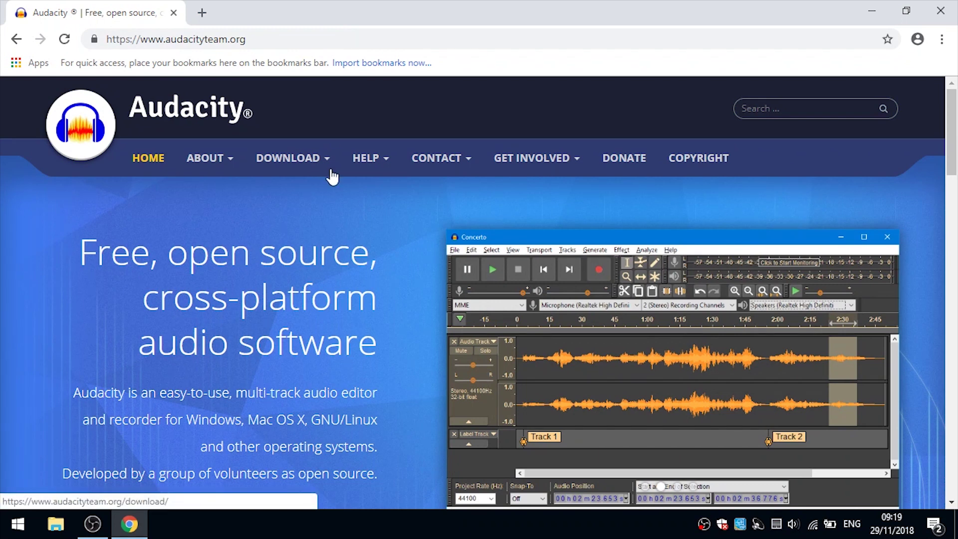
mouse_move(292, 158)
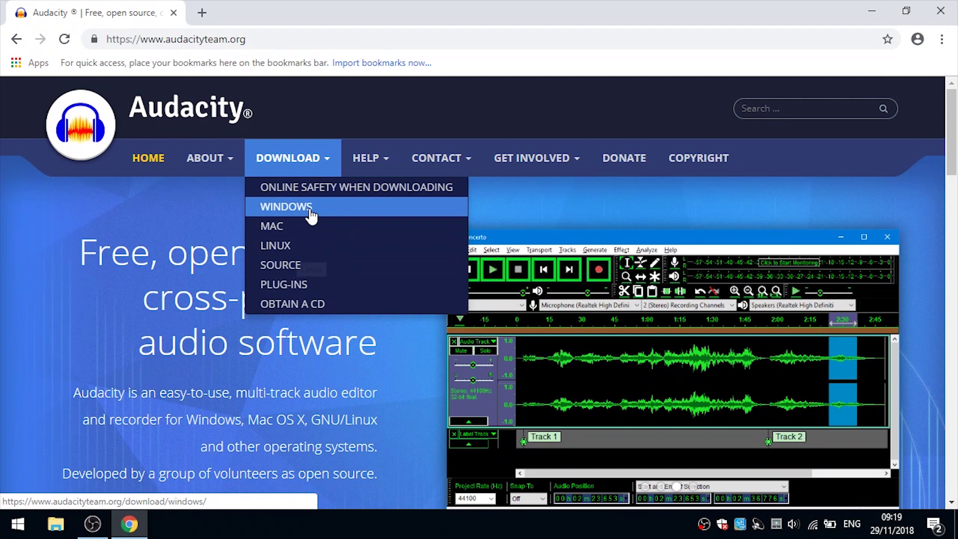
click(309, 207)
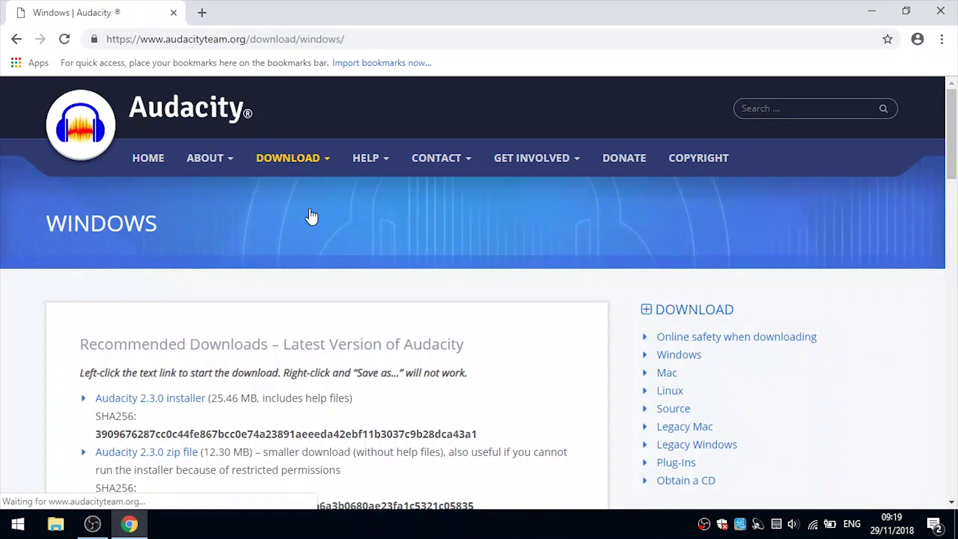
scroll(311, 215, down, 3)
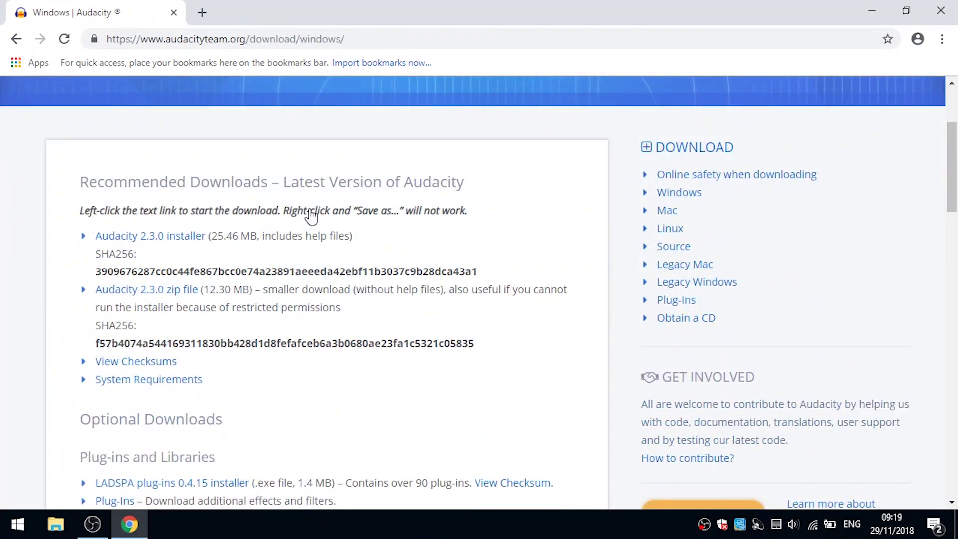
- Download the Audacity 2.3.0 Windows installer from the FossHub link
click(189, 241)
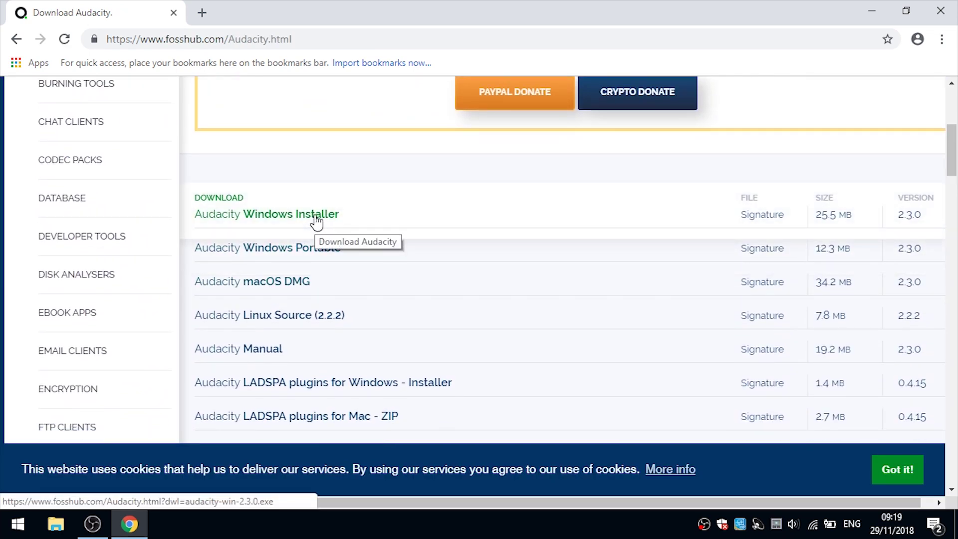
click(315, 216)
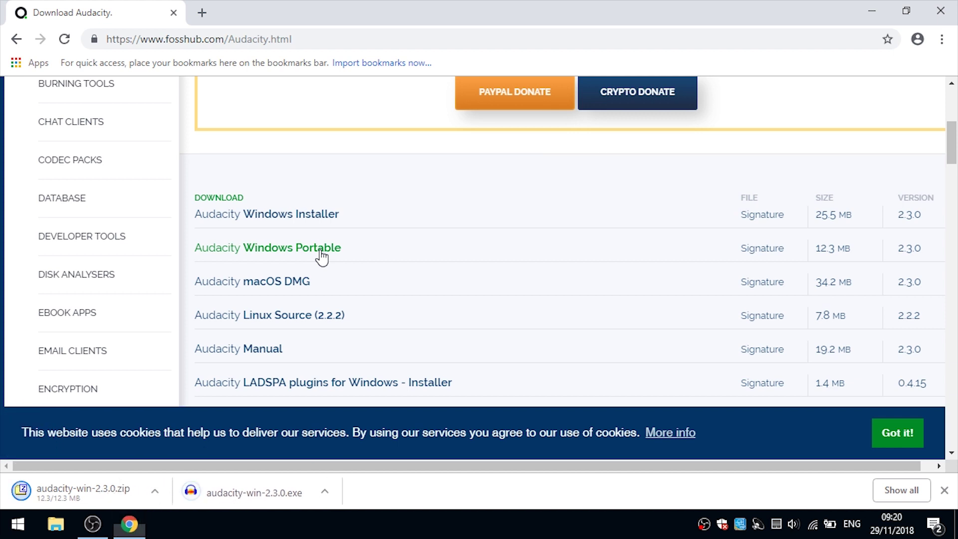
- Show the Downloads folder in File Explorer sorted by date modified, newest first
key(super+e)
double_click(603, 203)
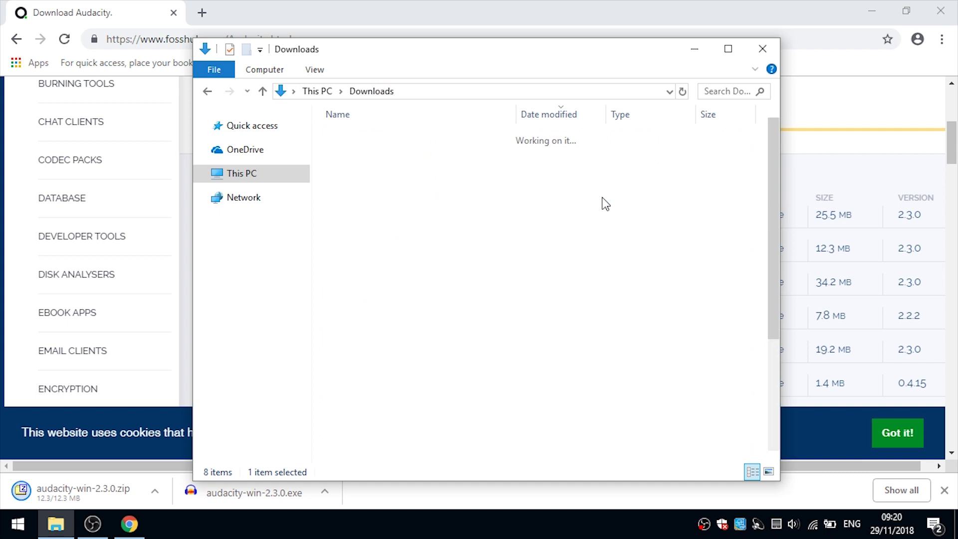
click(342, 71)
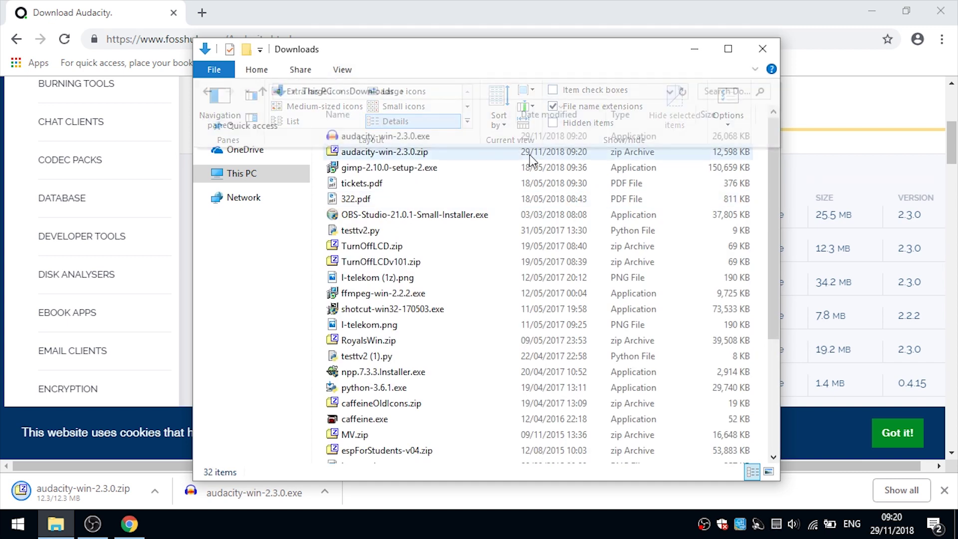
click(418, 129)
click(546, 111)
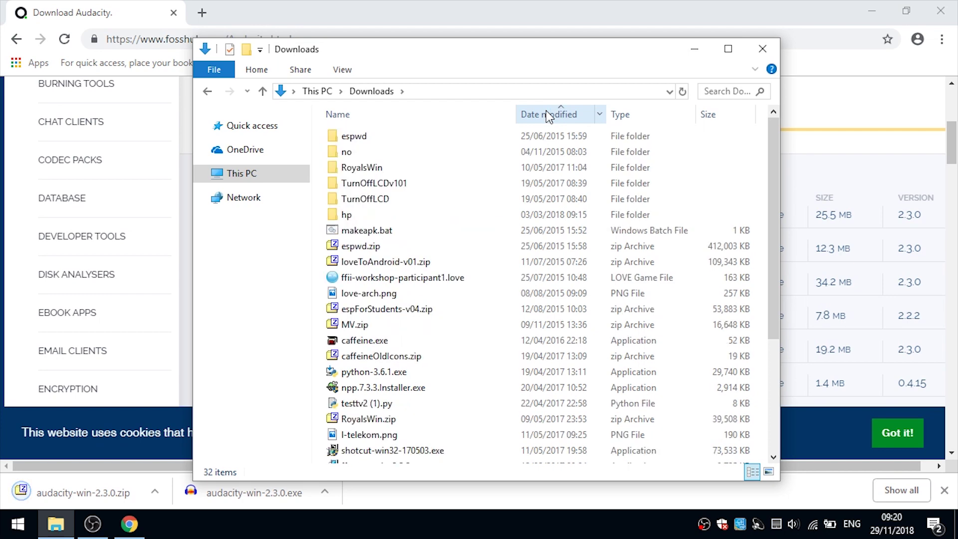
click(545, 111)
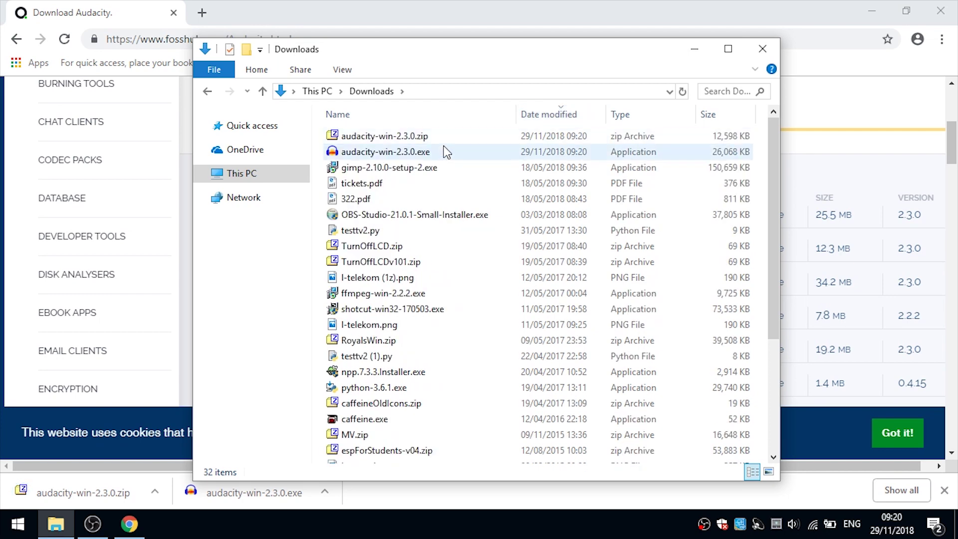
- Reveal the downloaded Audacity zip in its folder from Chrome's download bar
right_click(120, 495)
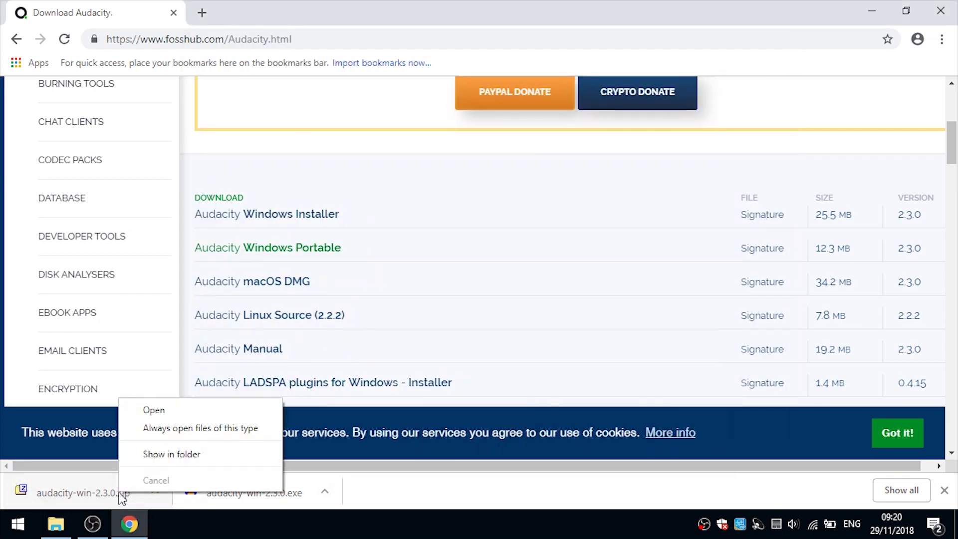
click(199, 455)
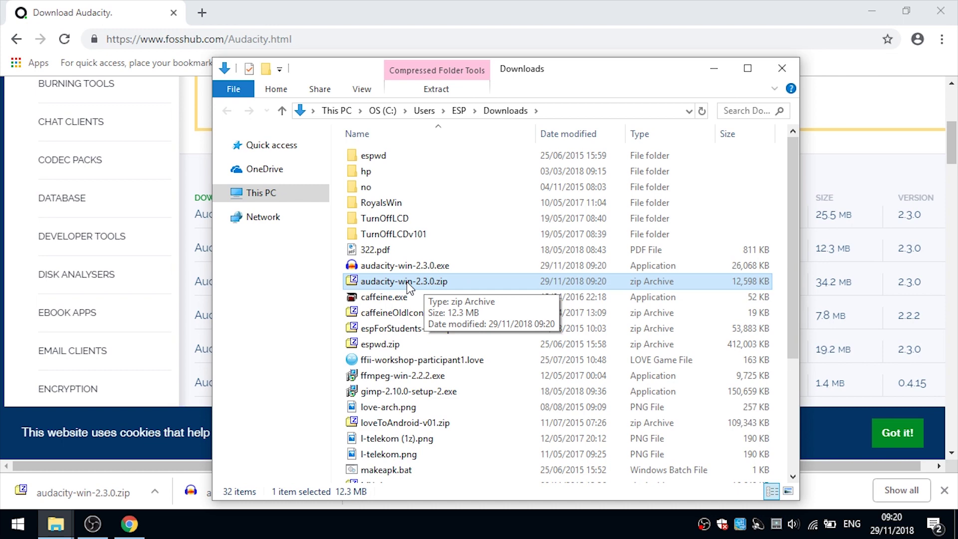
- Extract the zip with 7-Zip into an audacity-win-2.3.0 folder and enter it
right_click(438, 288)
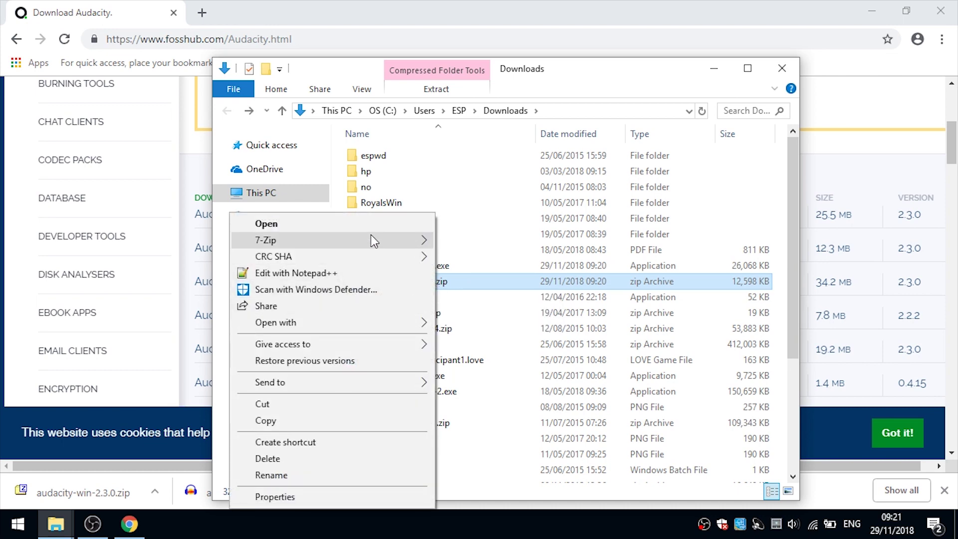
mouse_move(332, 241)
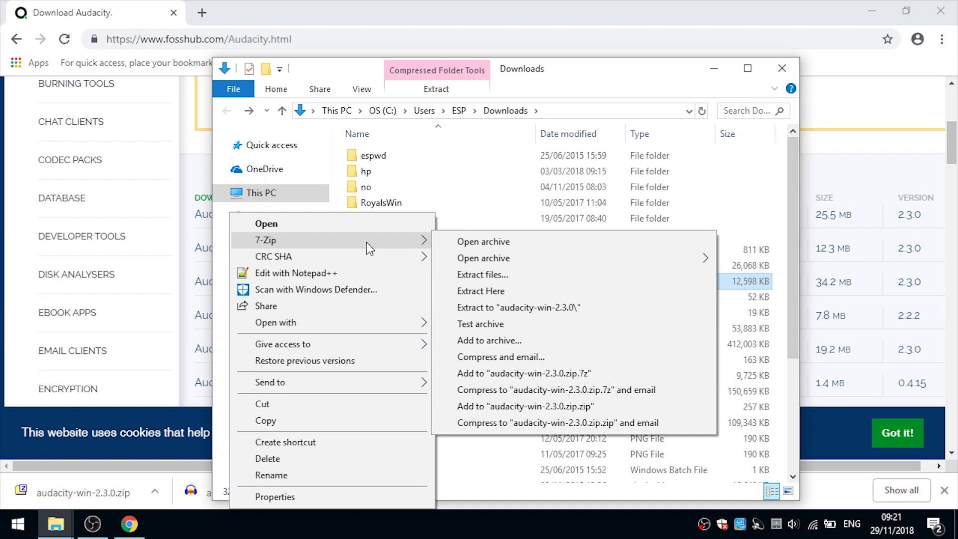
click(500, 308)
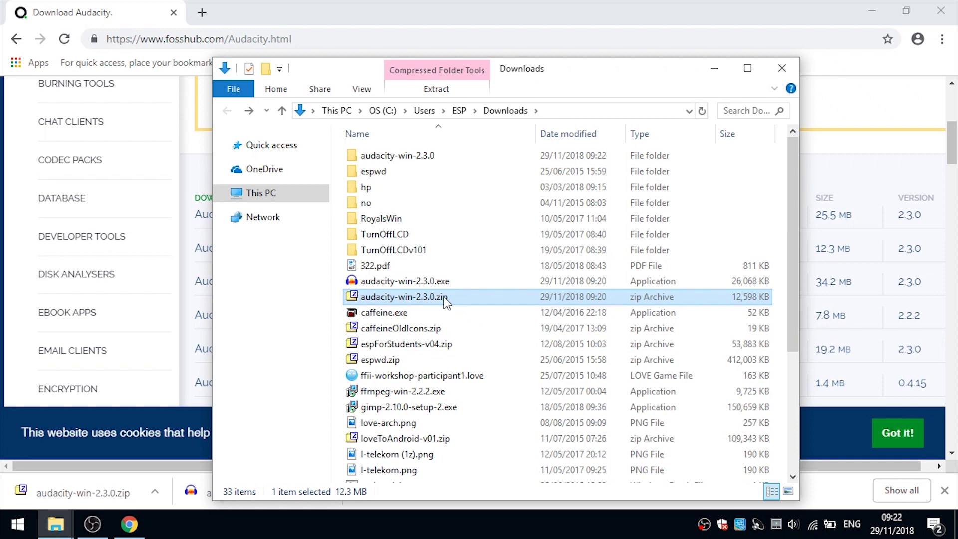
click(441, 157)
double_click(440, 156)
- Launch the portable audacity.exe from the extracted folder
click(425, 207)
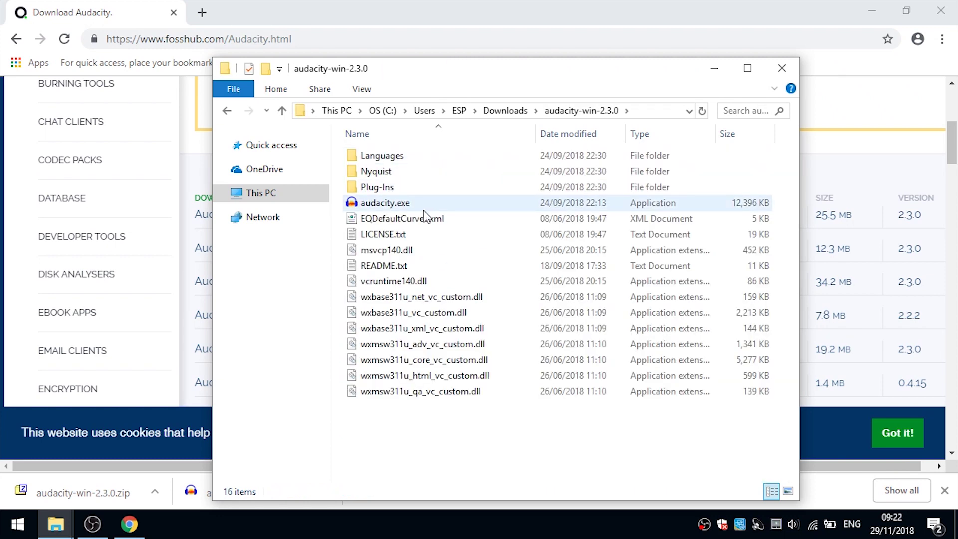
double_click(423, 210)
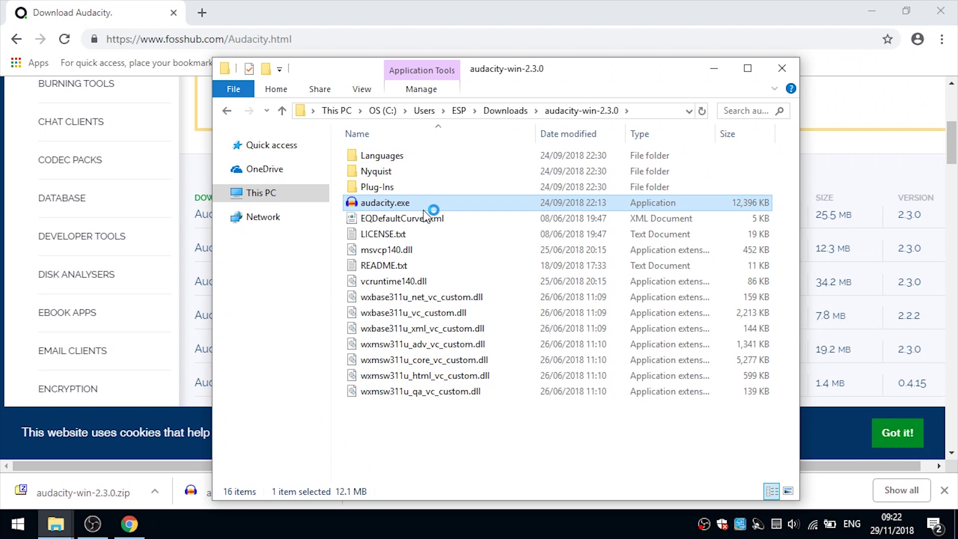
- Decline the file association, import dokimusic by dragging it in, and play it
click(573, 275)
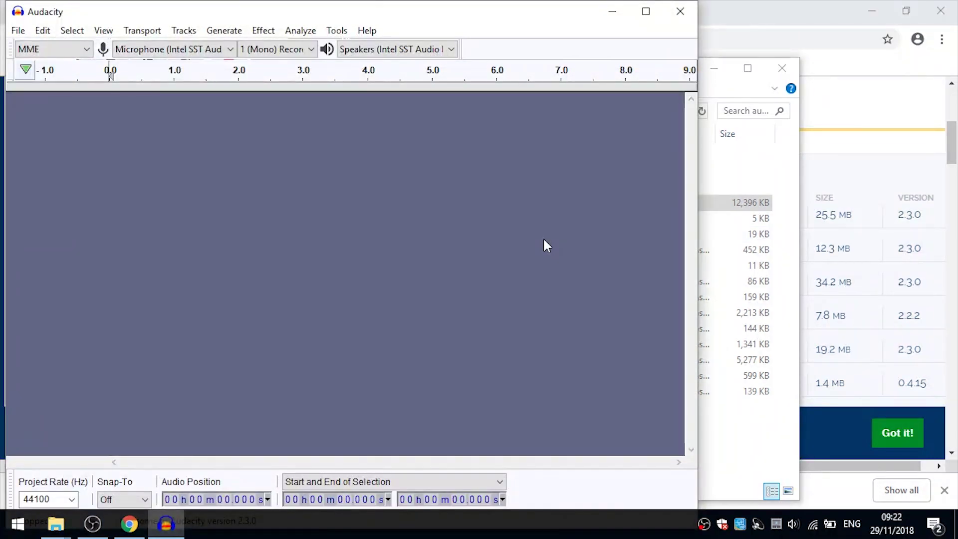
click(871, 11)
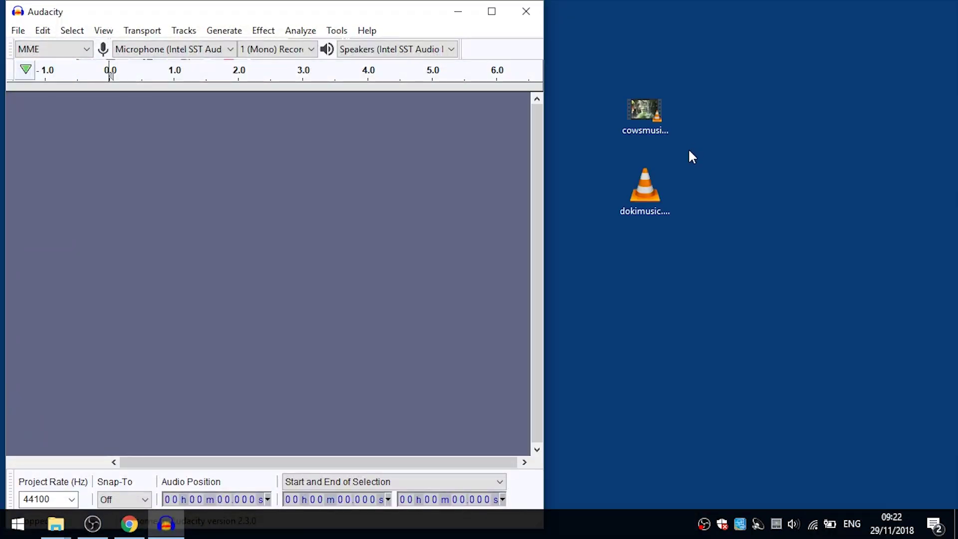
drag(646, 182, 388, 178)
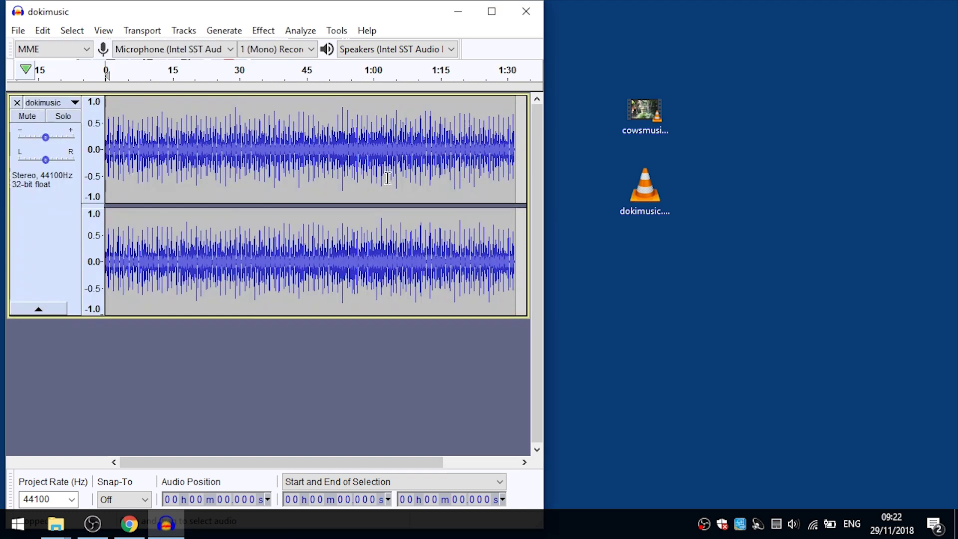
click(388, 179)
key(space)
key(space)
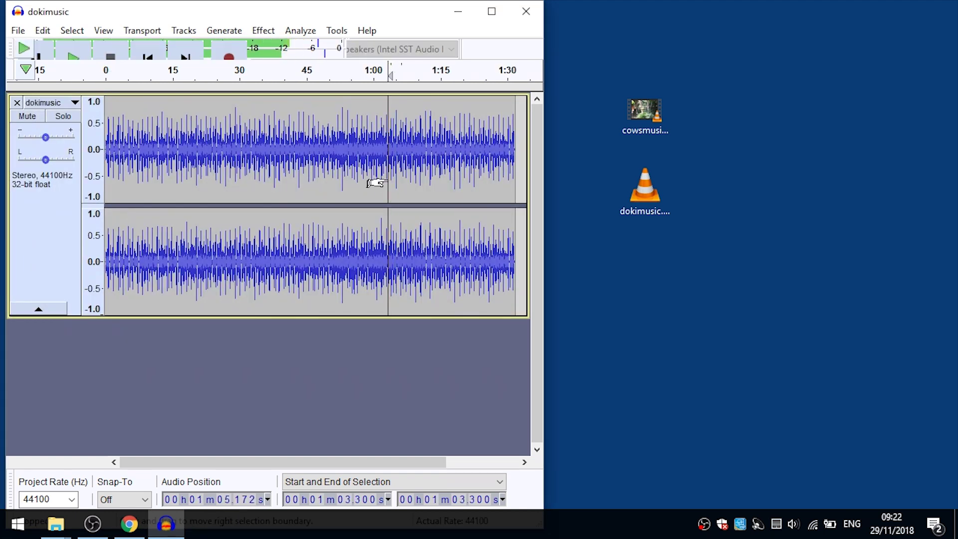
- Delete the 0:27.6–0:44 stretch, then dismiss the error when cowsmusic.mp4 fails to import
drag(302, 157, 229, 154)
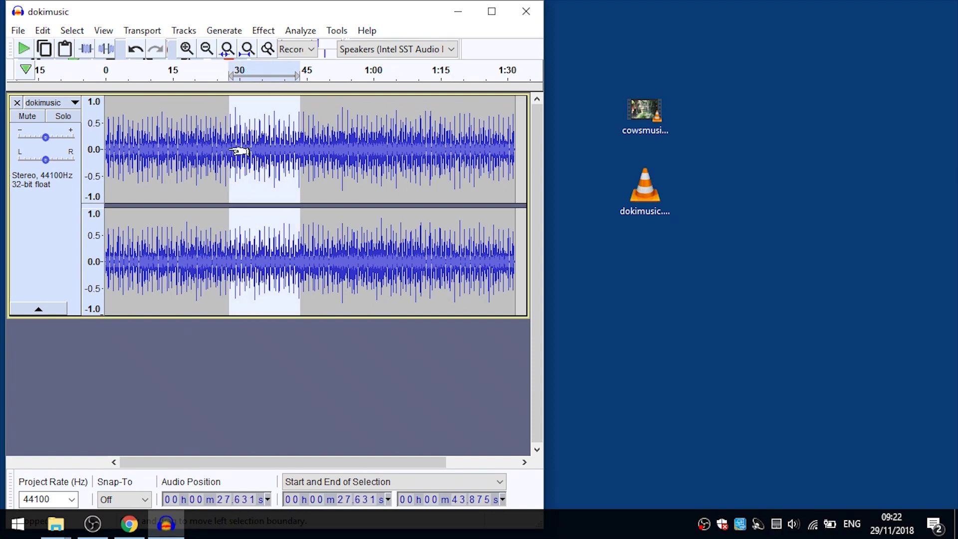
key(Delete)
drag(646, 111, 356, 179)
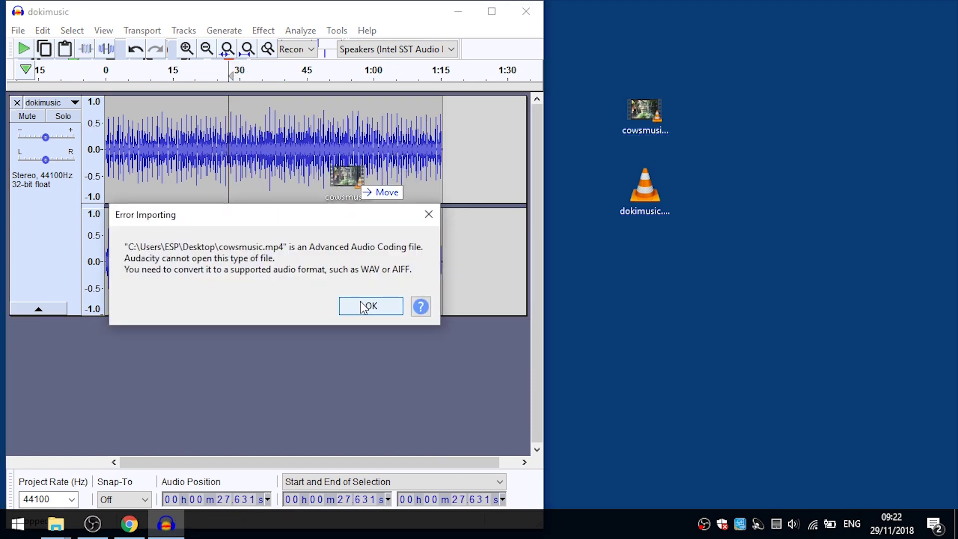
click(367, 306)
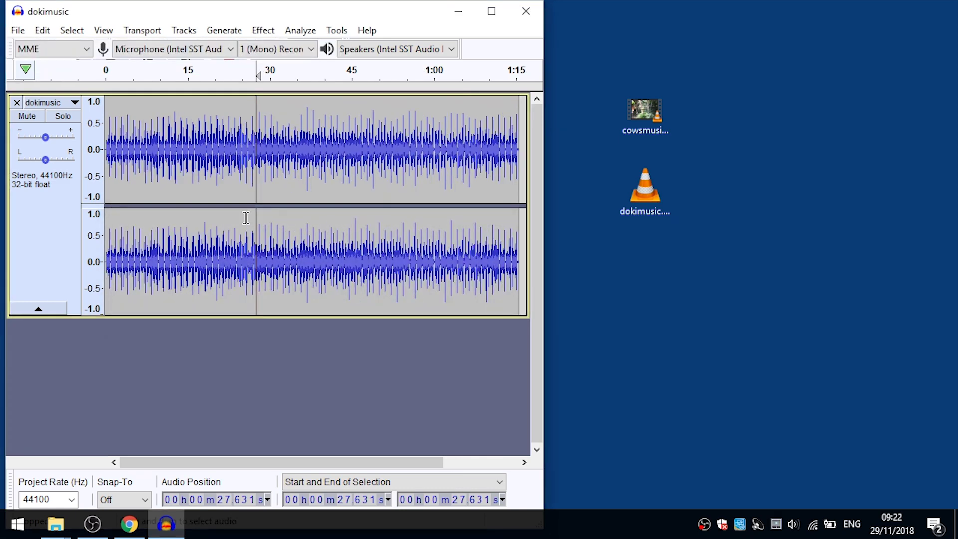
- Remove the dokimusic track and close the project without saving
click(17, 103)
key(ctrl+w)
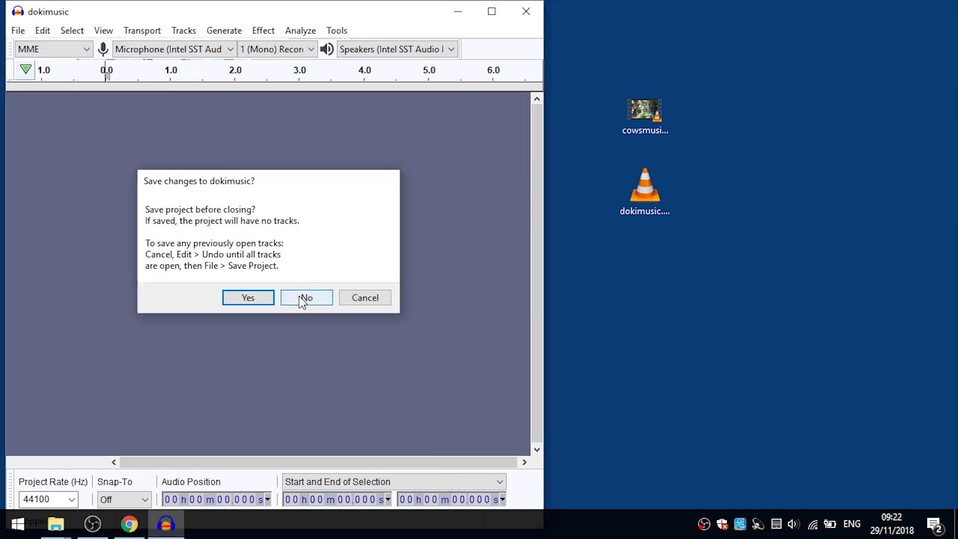
click(300, 296)
- Run audacity-win-2.3.0.exe from Downloads and allow it past the security warning
key(alt+Tab)
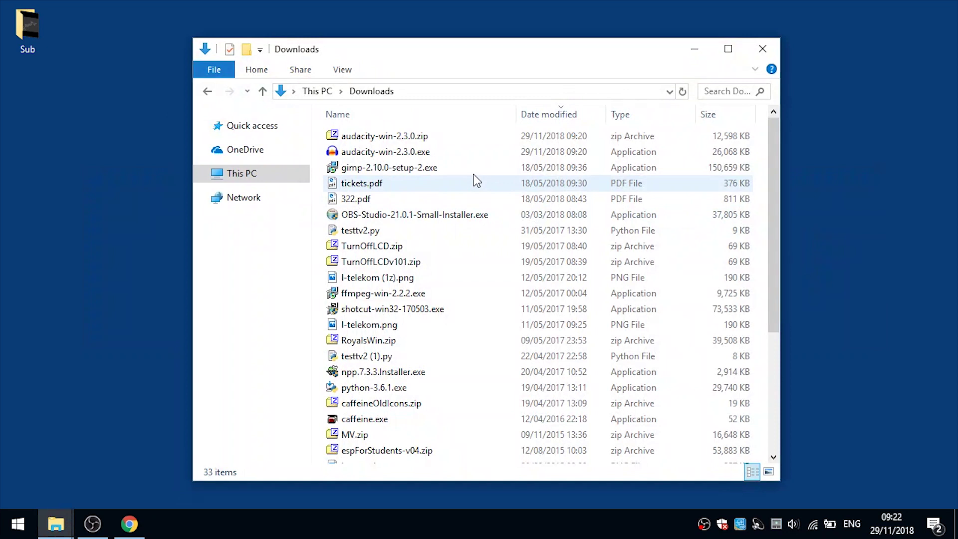
click(415, 154)
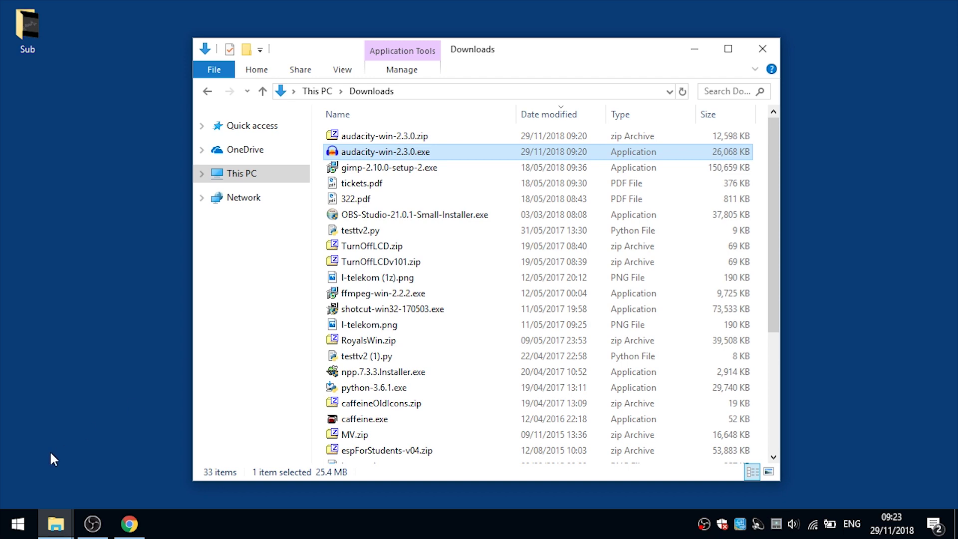
click(512, 278)
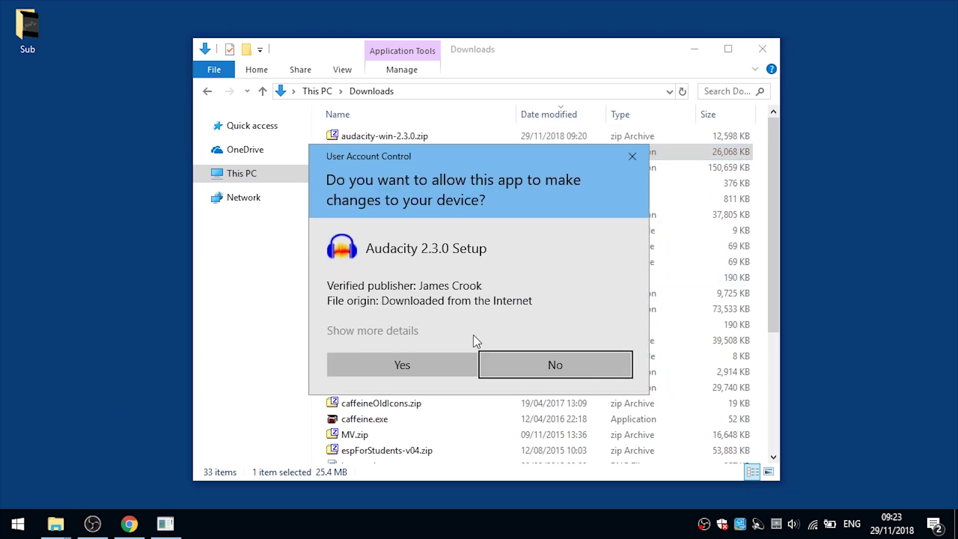
- Approve the UAC prompt and step through setup to install with the default folder and desktop shortcut
click(427, 365)
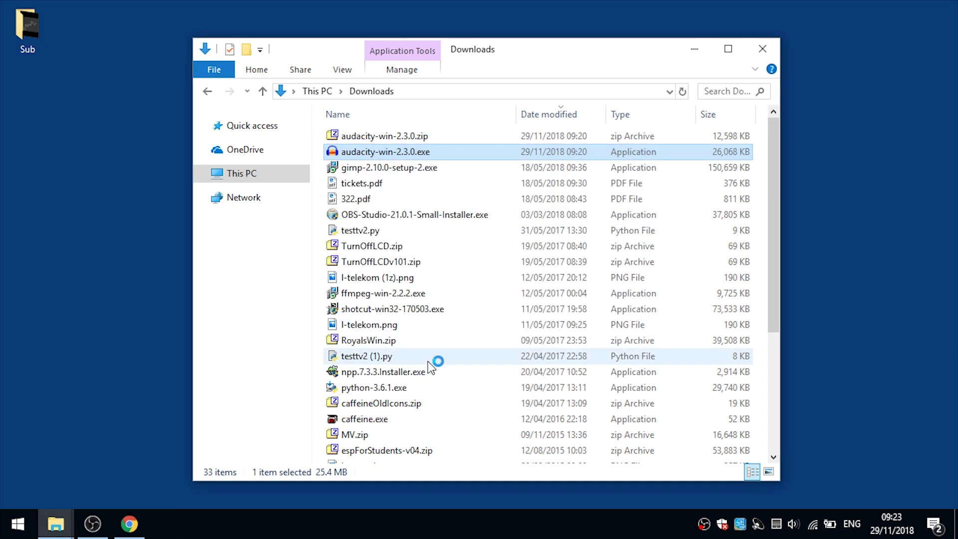
click(488, 290)
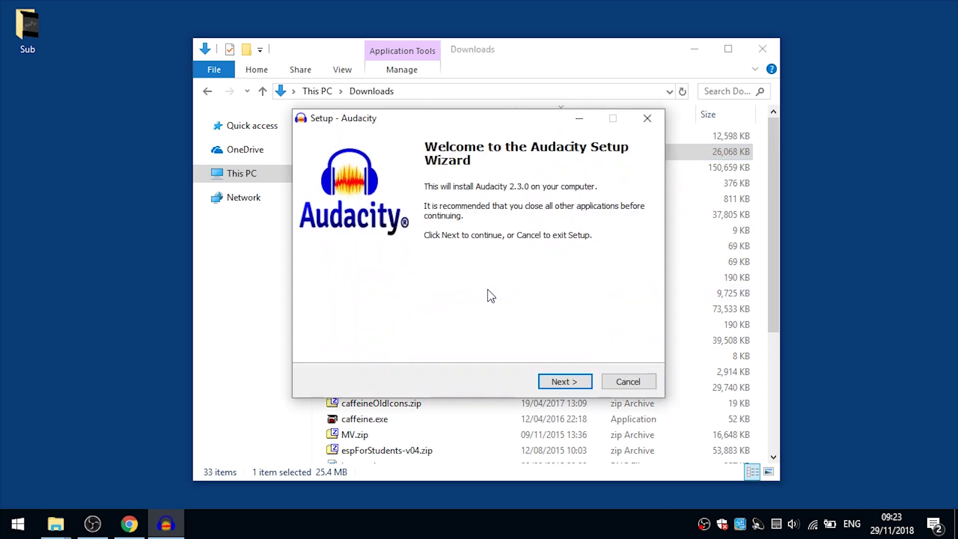
click(571, 387)
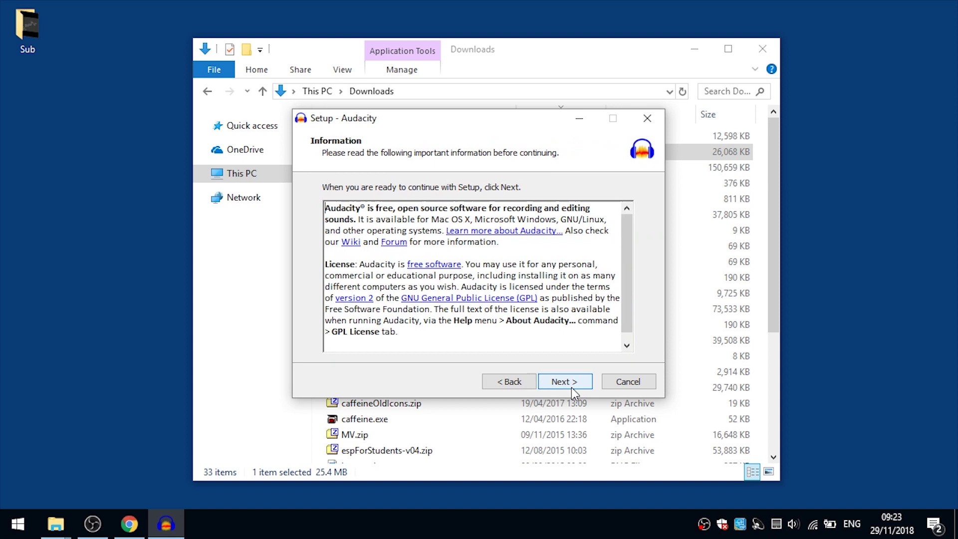
click(571, 387)
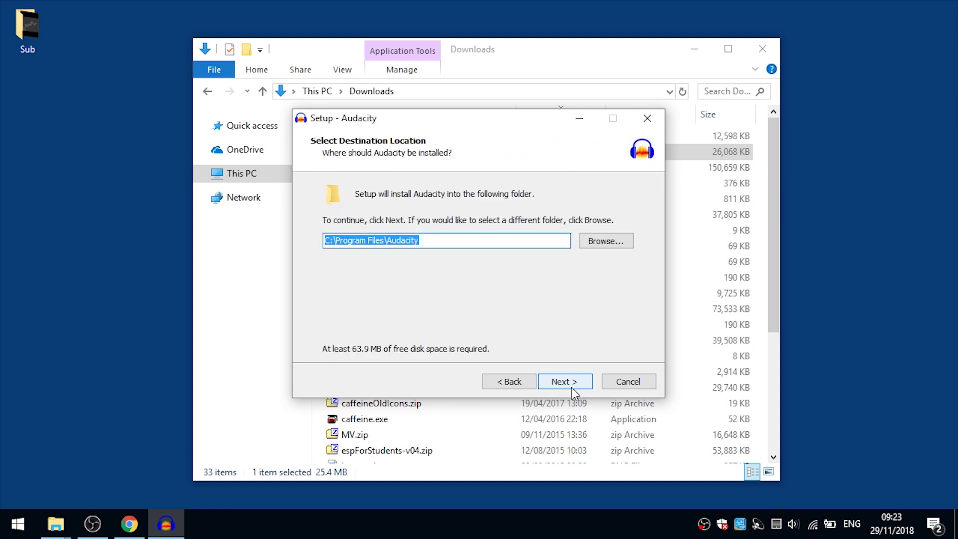
click(570, 387)
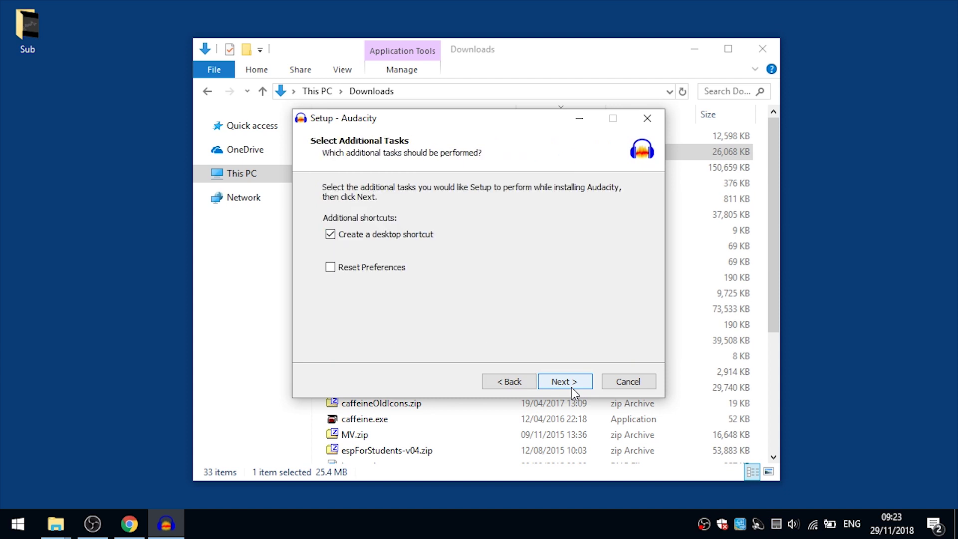
click(571, 387)
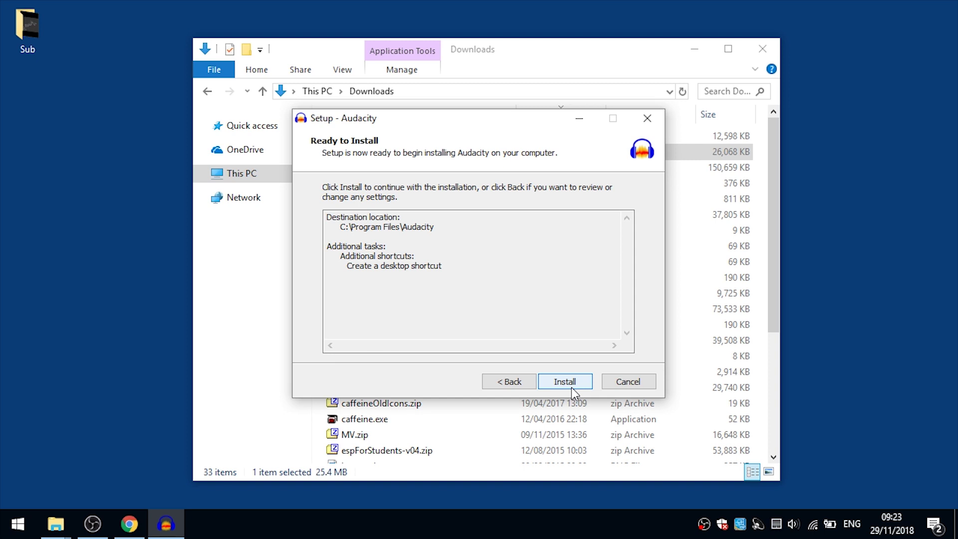
click(571, 387)
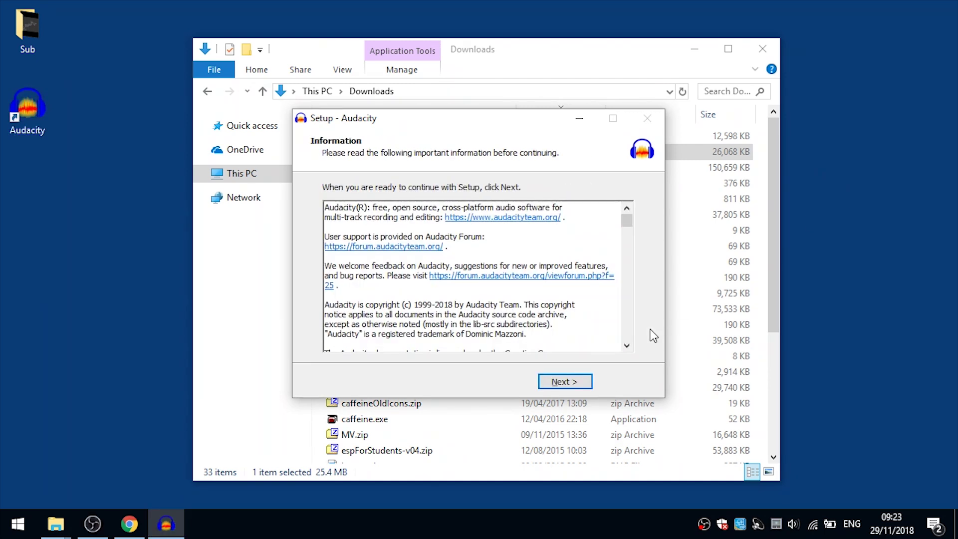
- Finish the wizard with Launch Audacity unchecked
click(576, 385)
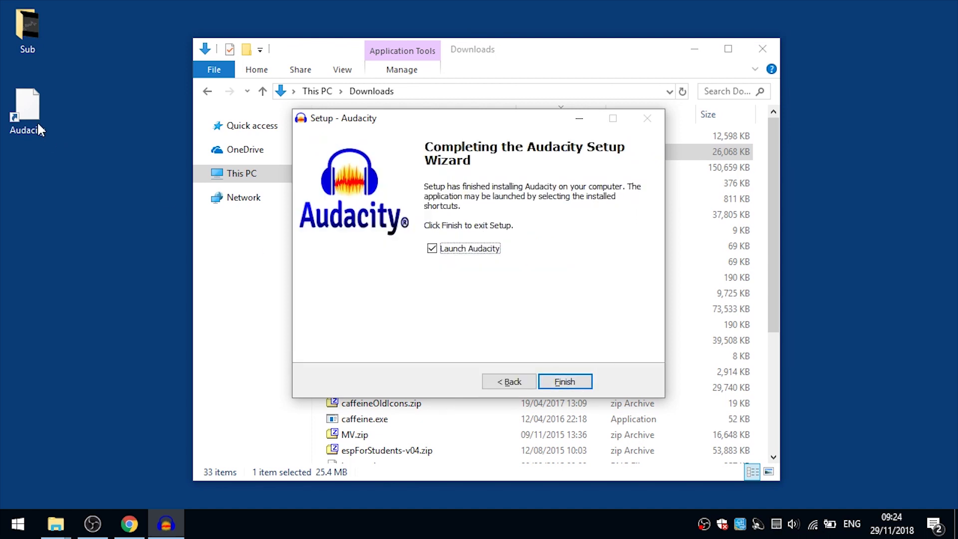
click(491, 250)
click(553, 383)
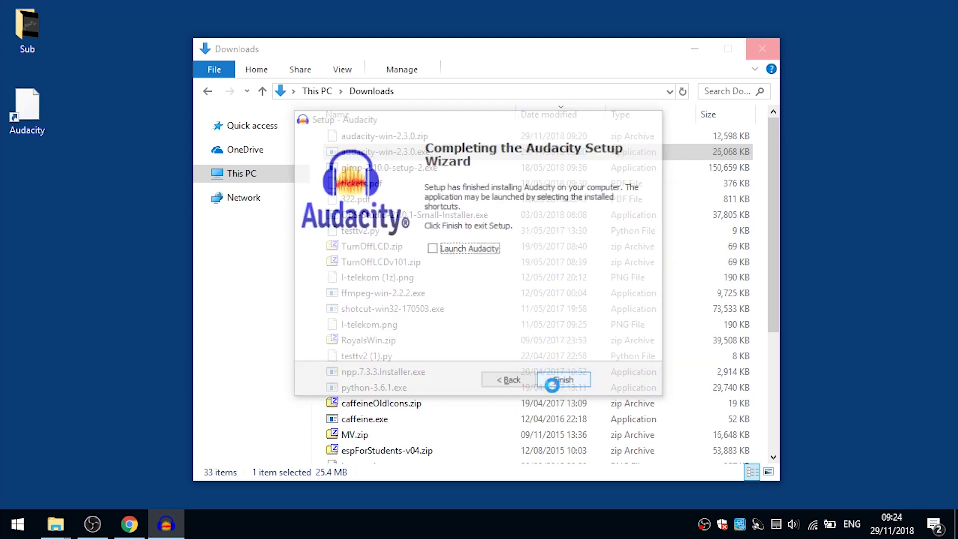
- Start Audacity from its new desktop shortcut and import dokimusic by dragging it in
double_click(25, 105)
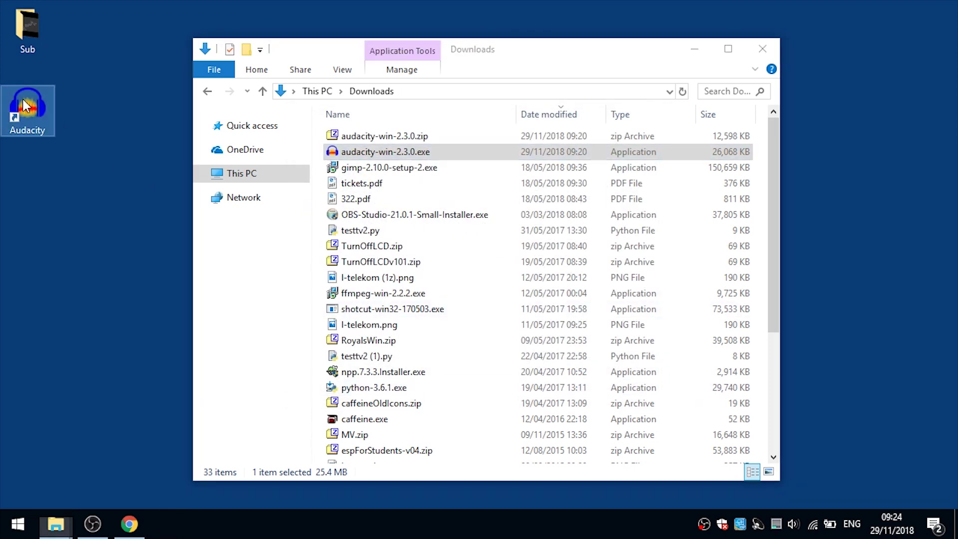
click(688, 48)
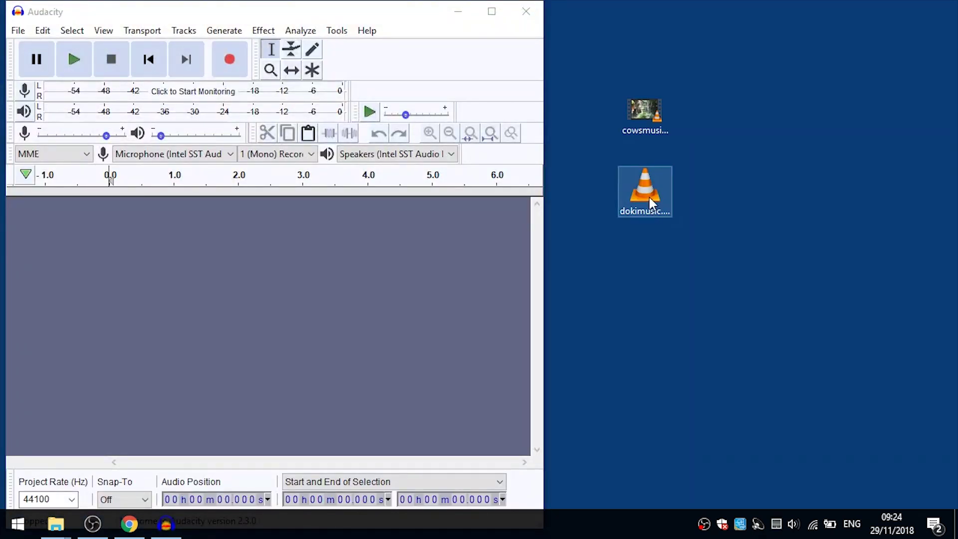
drag(648, 196, 455, 255)
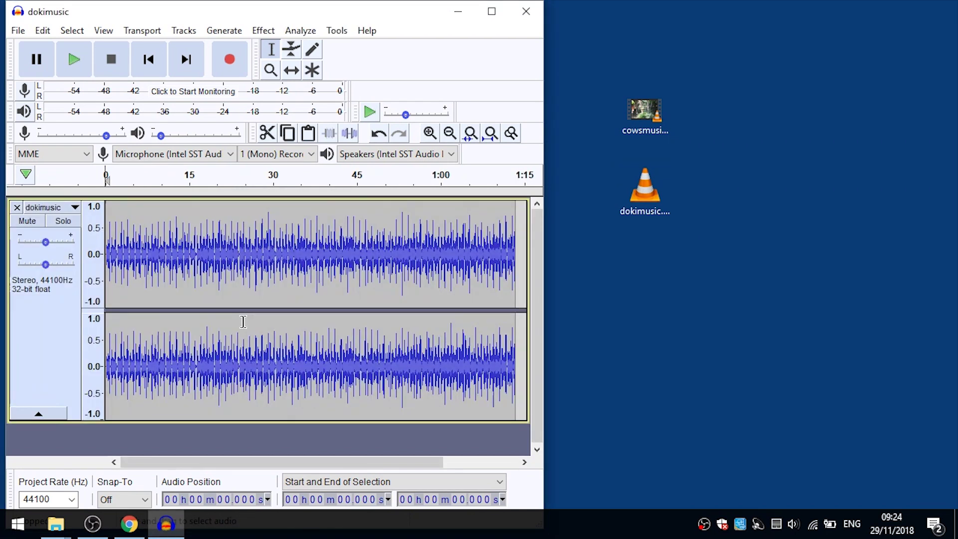
- Delete the 2.7–25 s stretch, play the result briefly, and go to the File menu
drag(243, 322, 121, 300)
key(Delete)
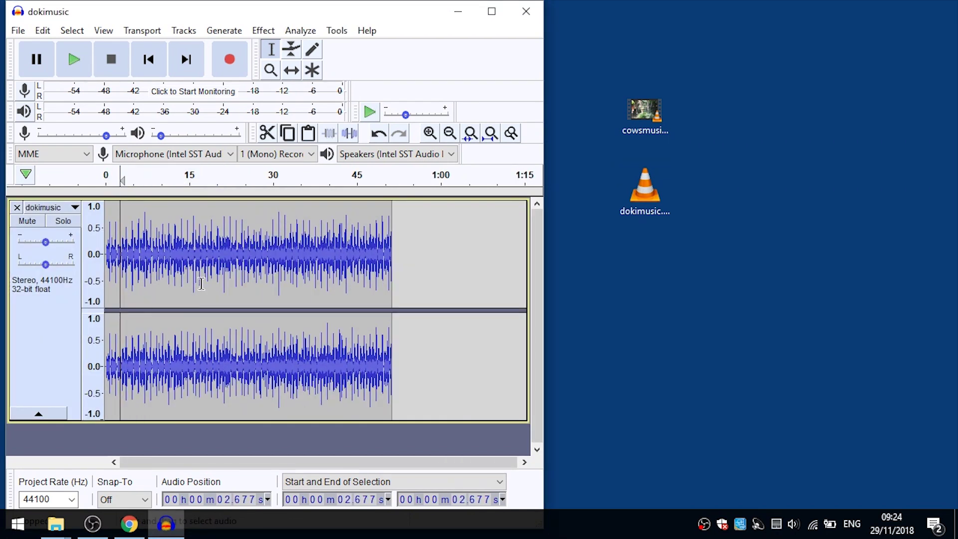
key(space)
click(90, 61)
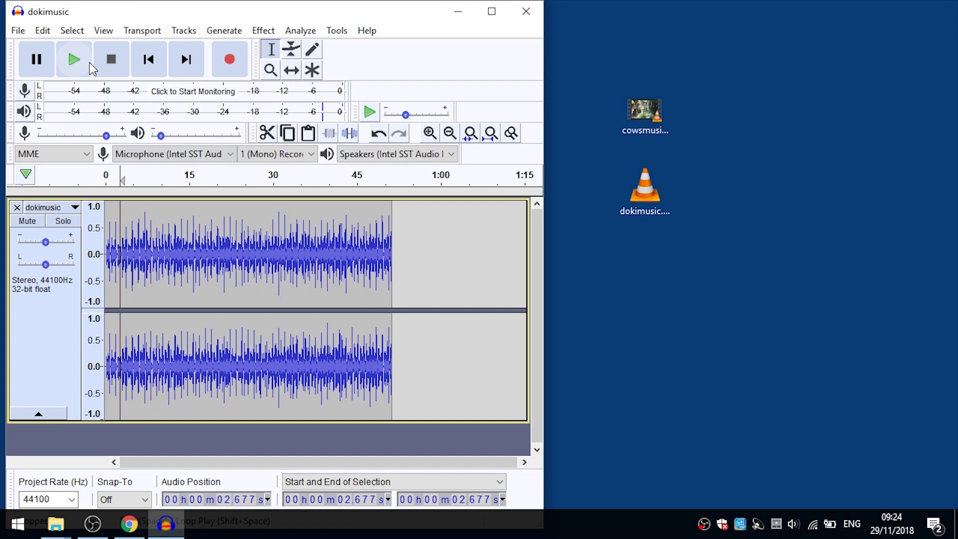
click(23, 35)
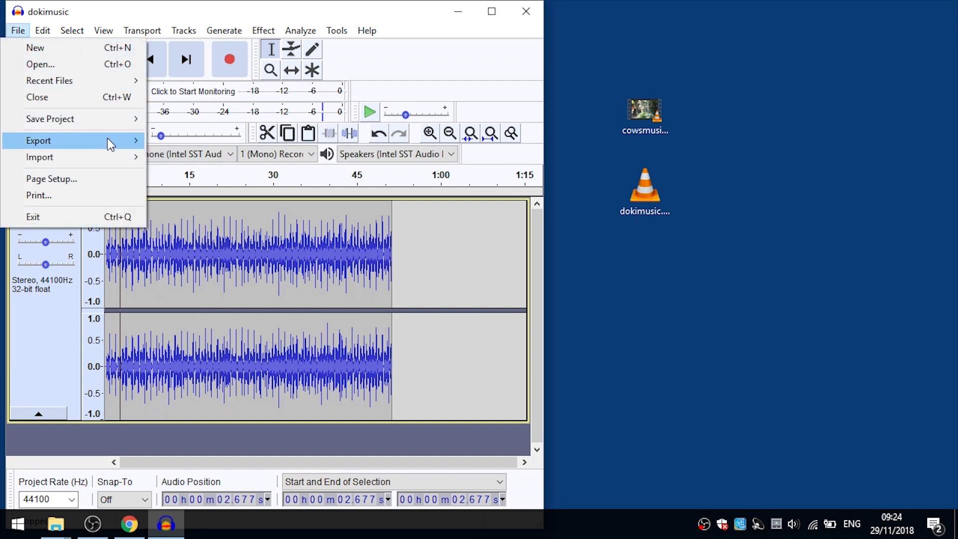
mouse_move(37, 141)
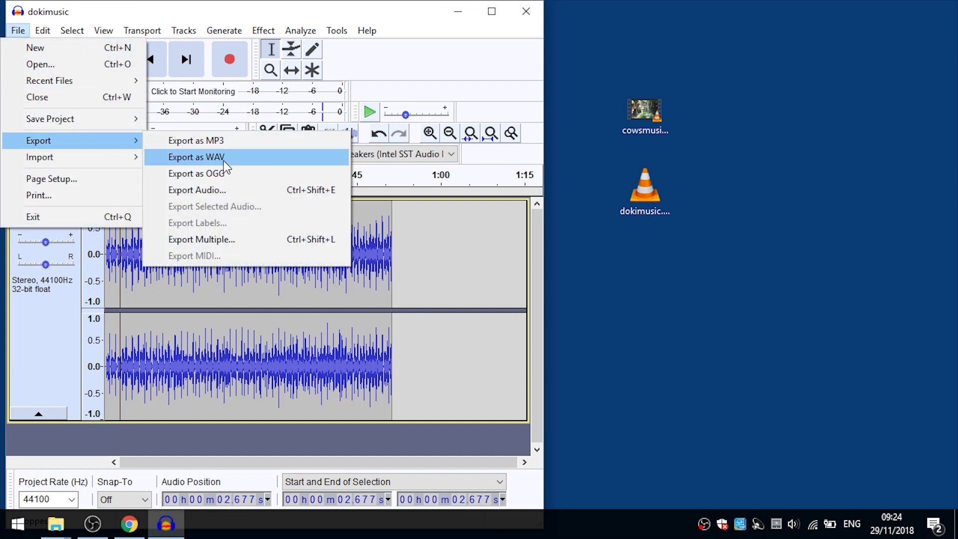
- Attempt Export as MP3; dismiss the Locate LAME prompt and library error, then cancel the export
click(235, 148)
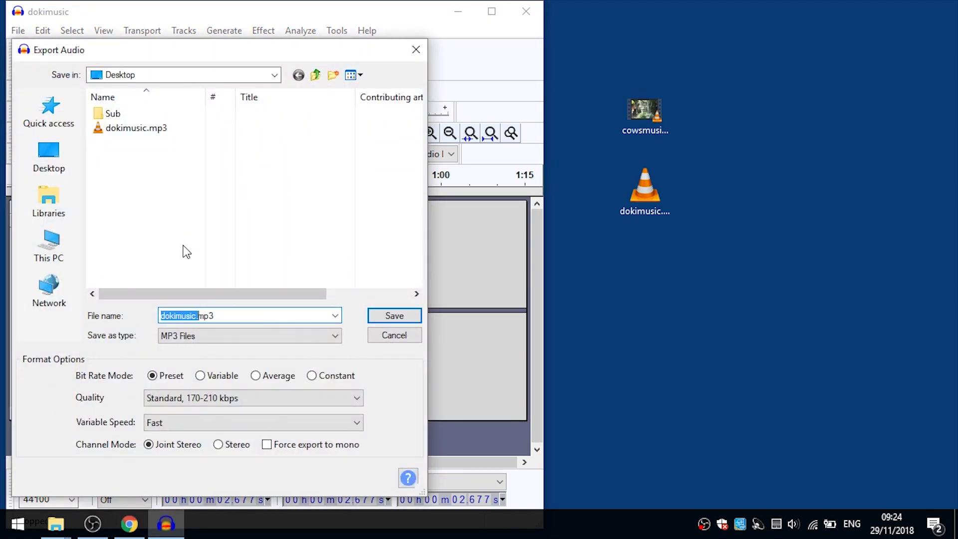
text(test)
key(Return)
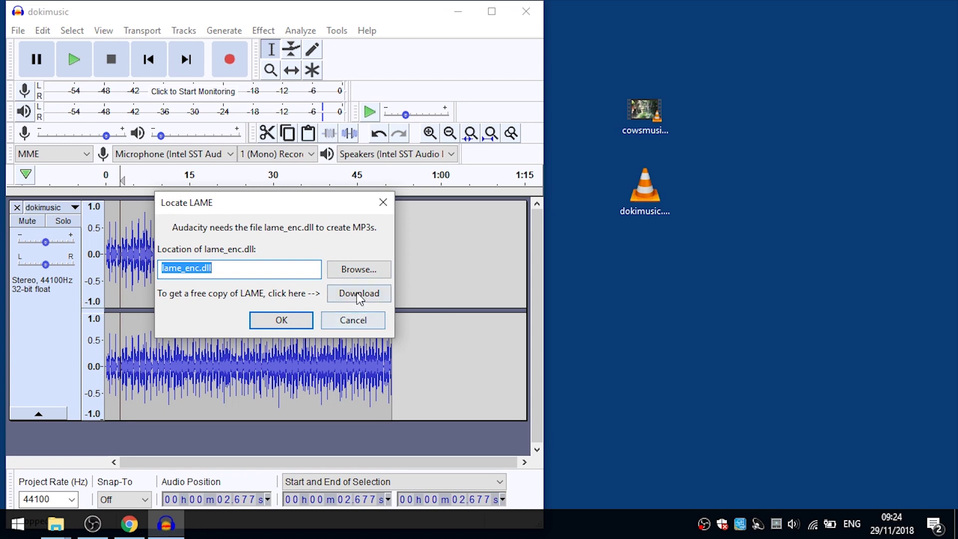
click(349, 321)
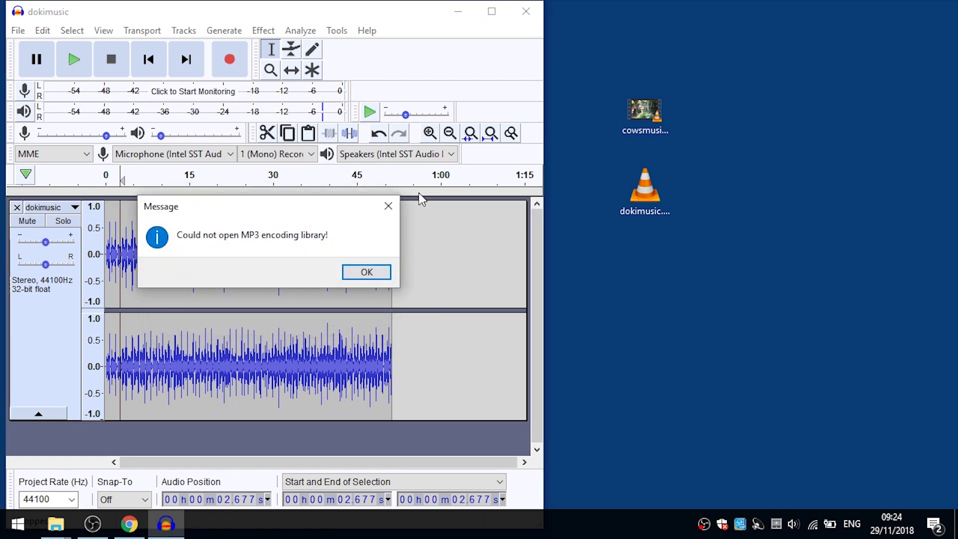
click(374, 269)
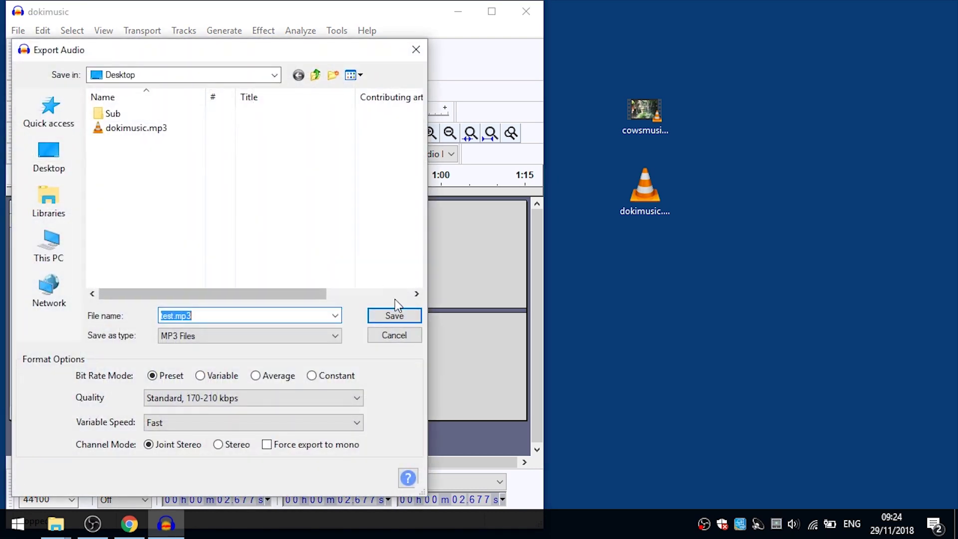
click(394, 314)
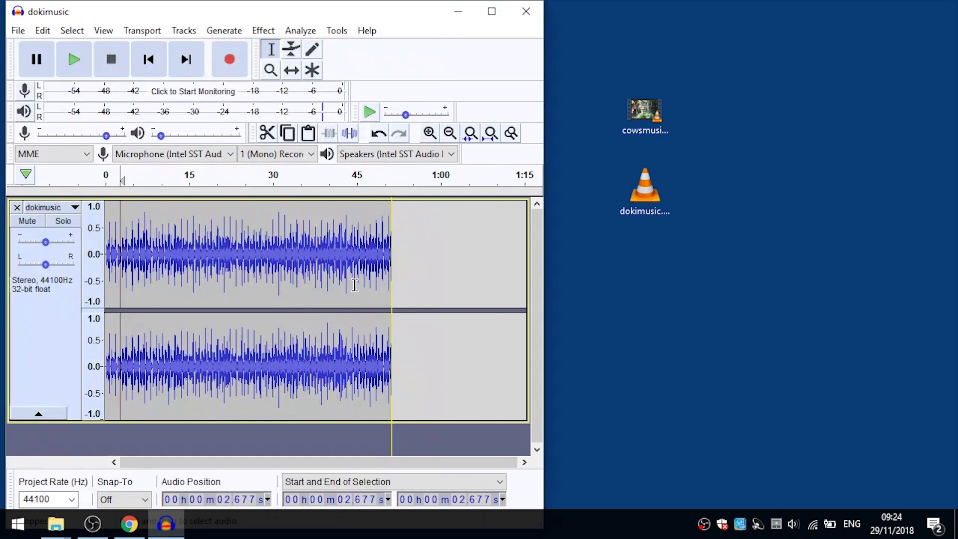
- Remove the dokimusic track, dismiss the cowsmusic.mp4 import error, and maximize Audacity
click(17, 207)
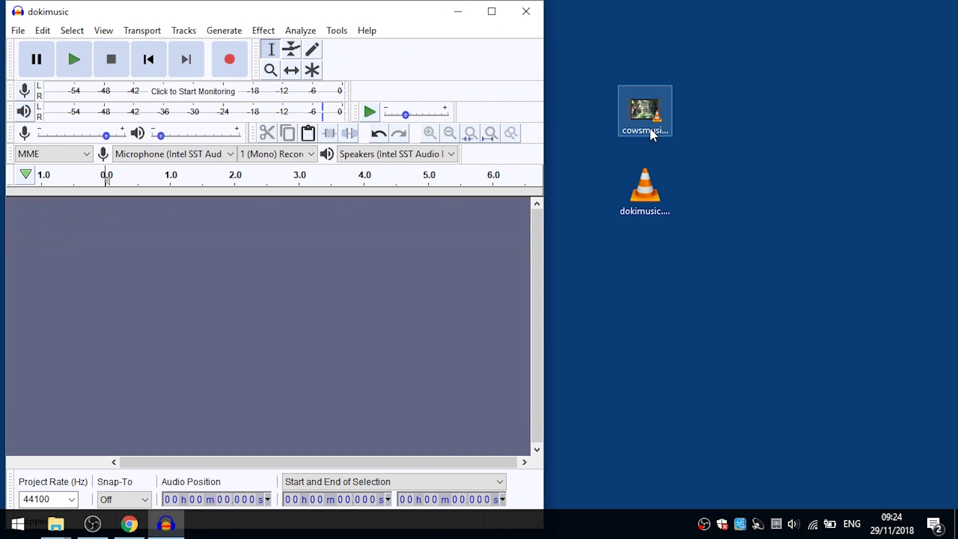
drag(649, 126, 311, 279)
click(366, 310)
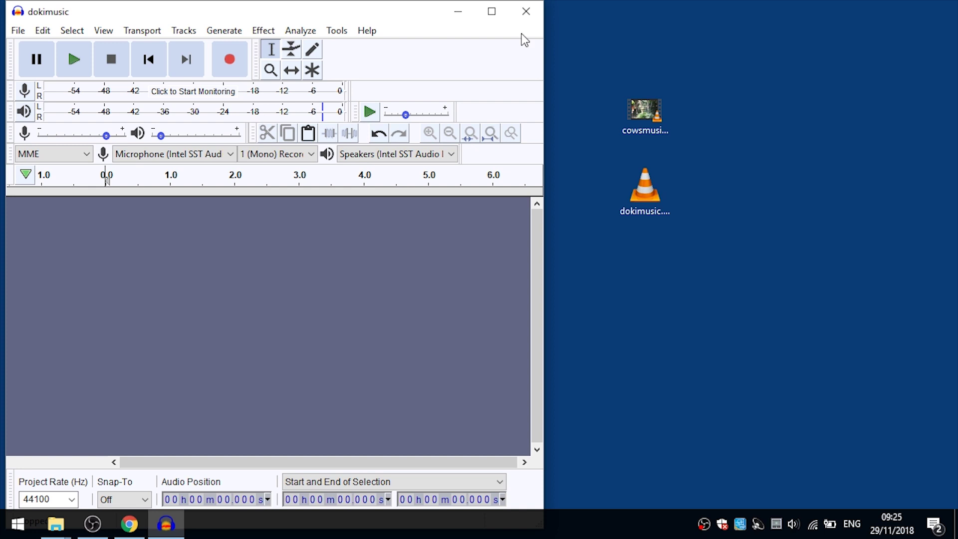
click(490, 11)
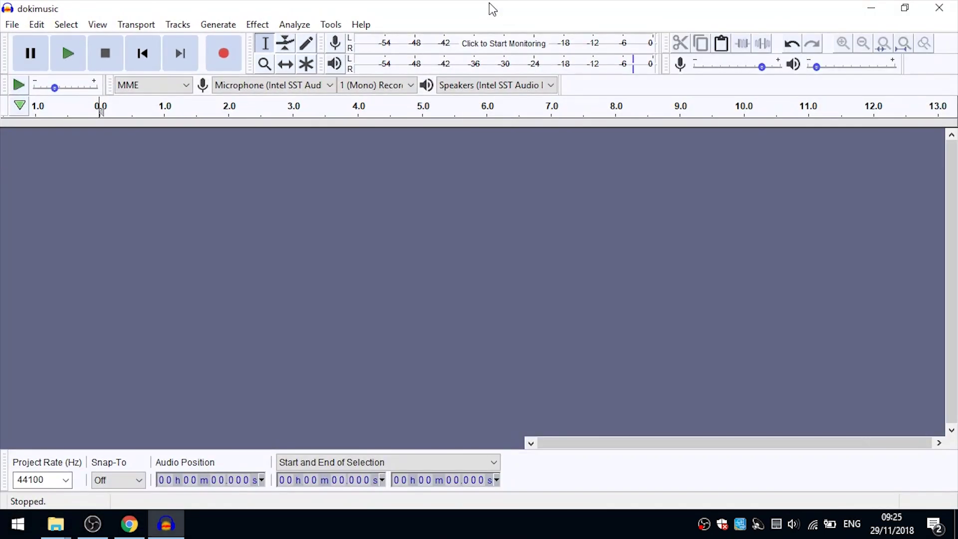